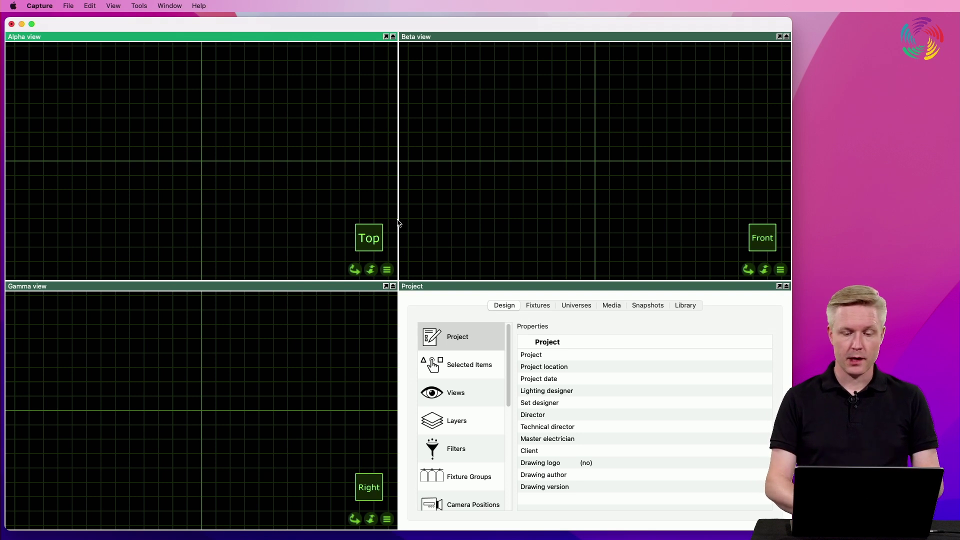
Place a Box from the Objects library's Forms category at the scene origin in the Alpha view
{"action": "left_click", "coordinate": [686, 306]}
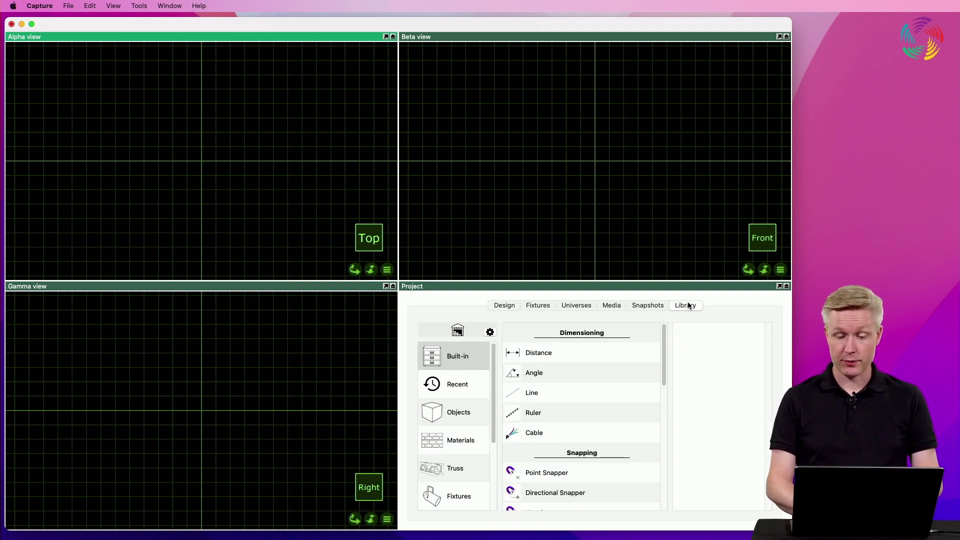
{"action": "left_click", "coordinate": [470, 407]}
{"action": "left_click", "coordinate": [607, 373]}
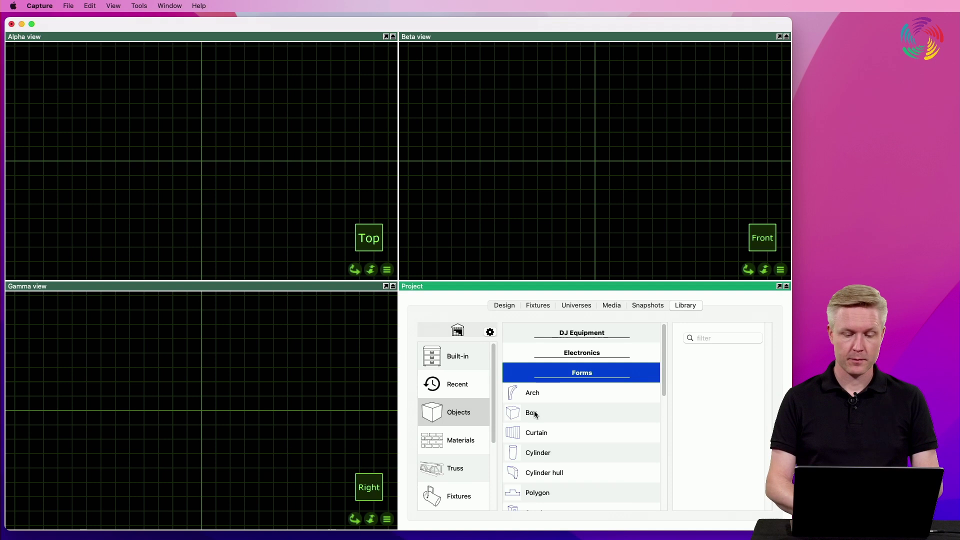
{"action": "left_click_drag", "start_coordinate": [535, 415], "coordinate": [201, 166]}
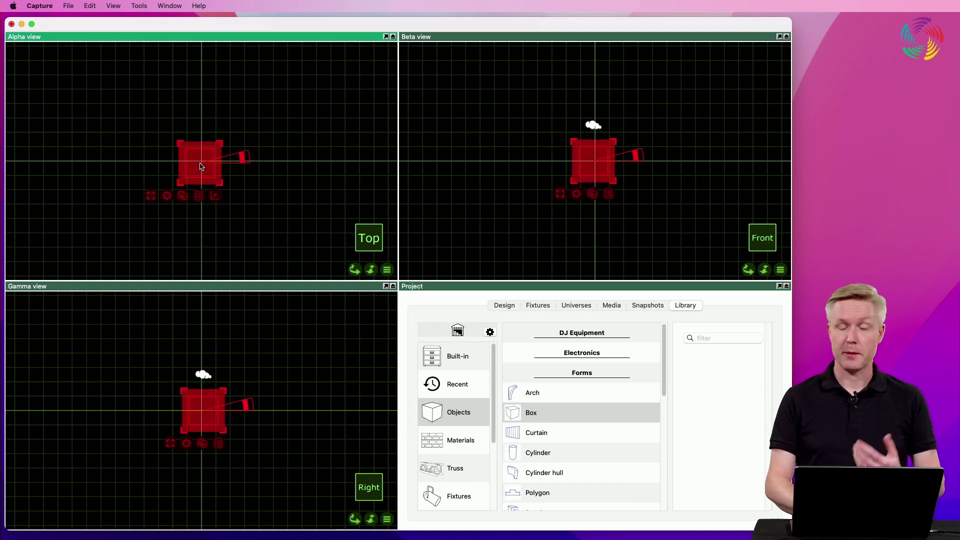
Maximize the Alpha view, then deselect and reselect the box twice
{"action": "double_click", "coordinate": [242, 38]}
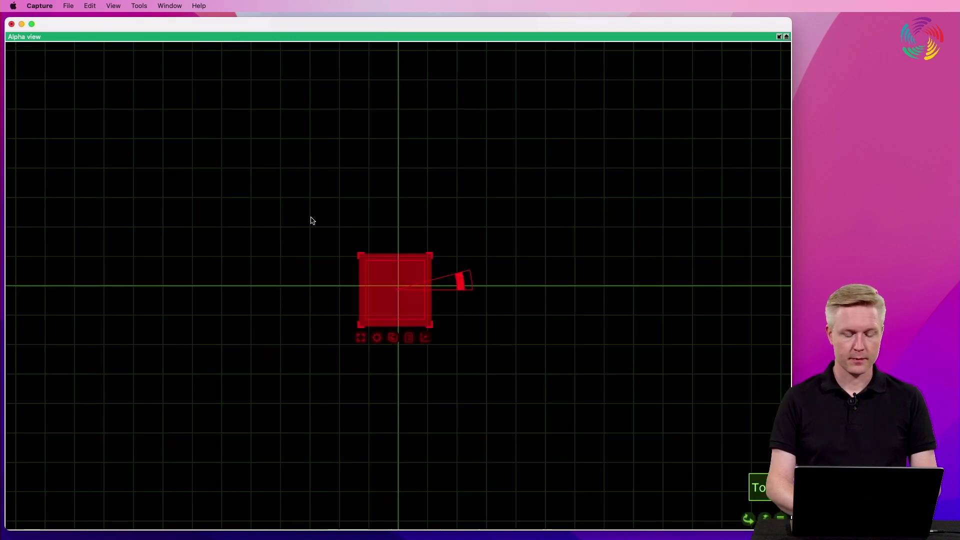
{"action": "left_click", "coordinate": [322, 284]}
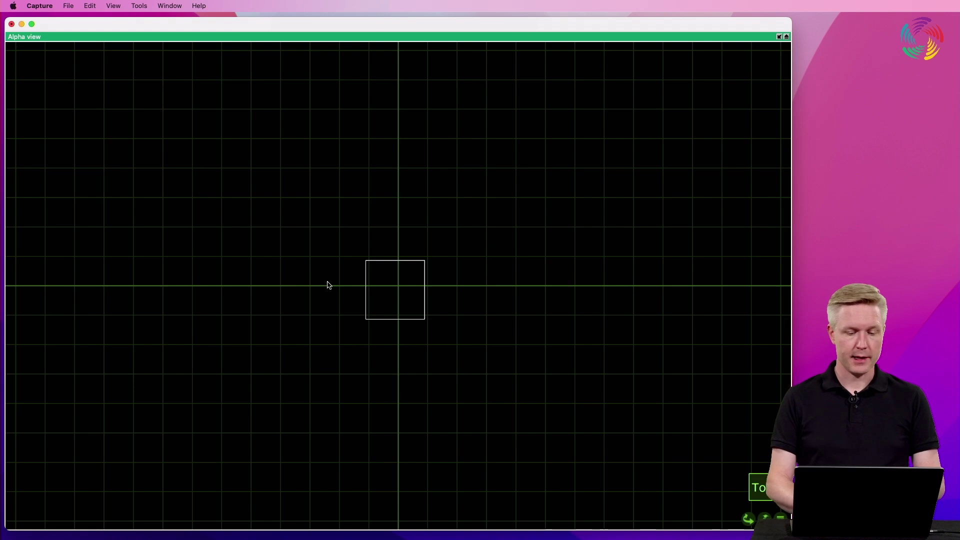
{"action": "left_click", "coordinate": [388, 321]}
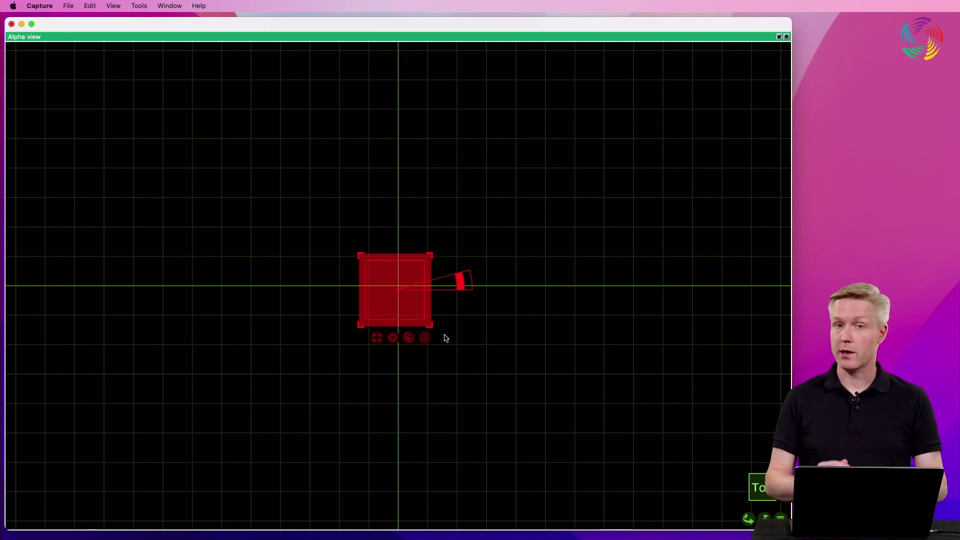
{"action": "left_click", "coordinate": [373, 376]}
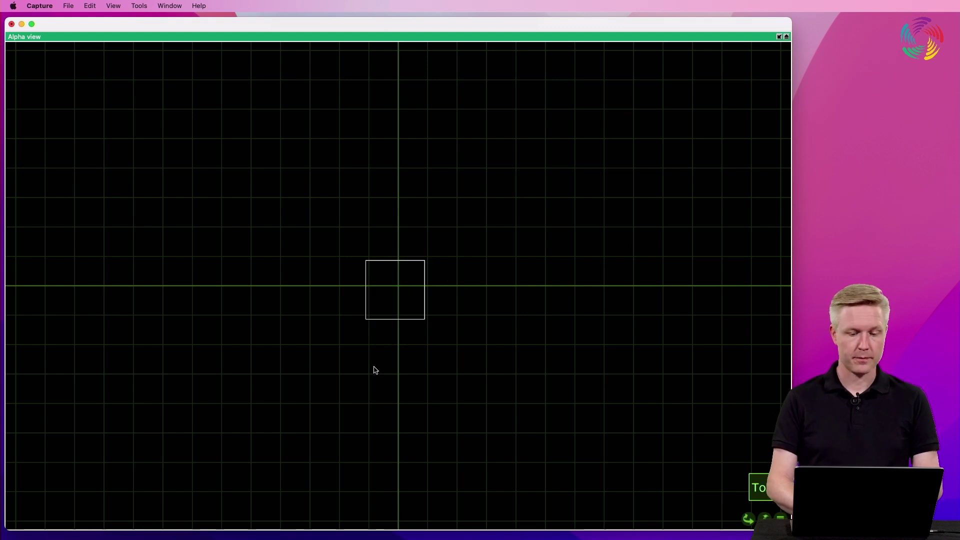
{"action": "left_click", "coordinate": [384, 320]}
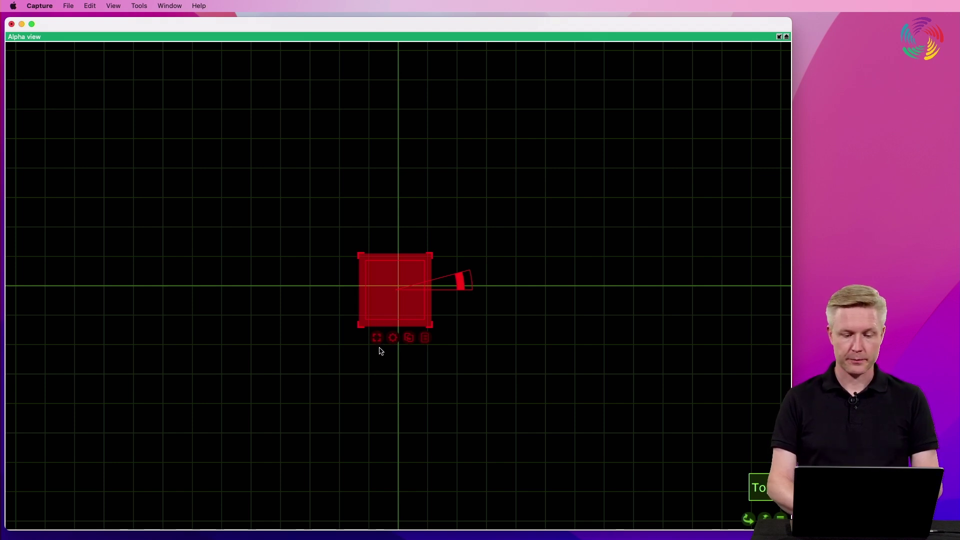
{"action": "left_click", "coordinate": [380, 341]}
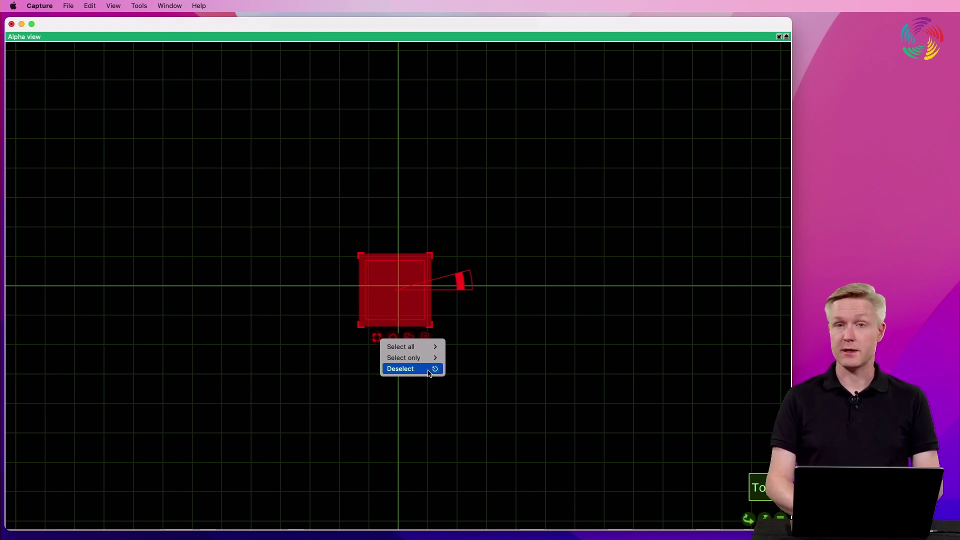
{"action": "left_click", "coordinate": [405, 369]}
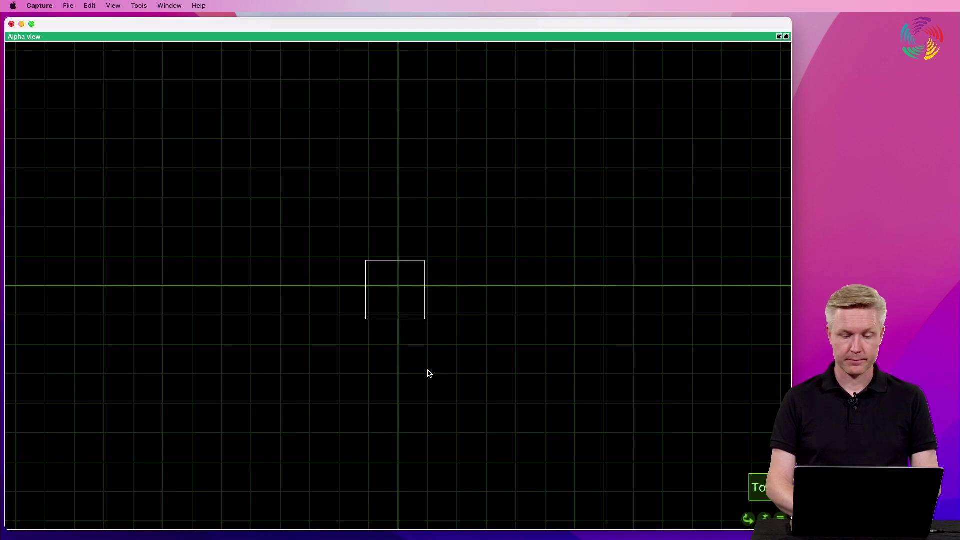
{"action": "left_click", "coordinate": [405, 322]}
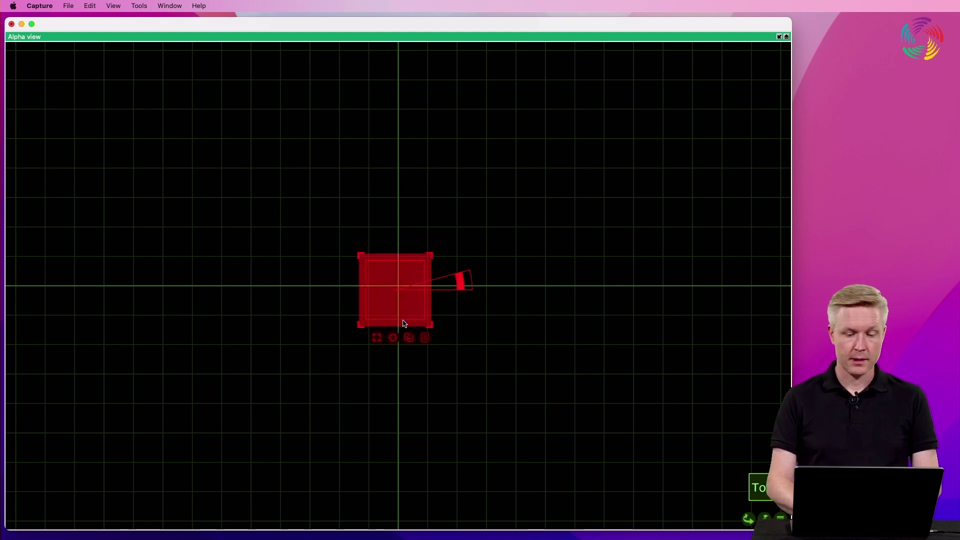
{"action": "right_click", "coordinate": [396, 341]}
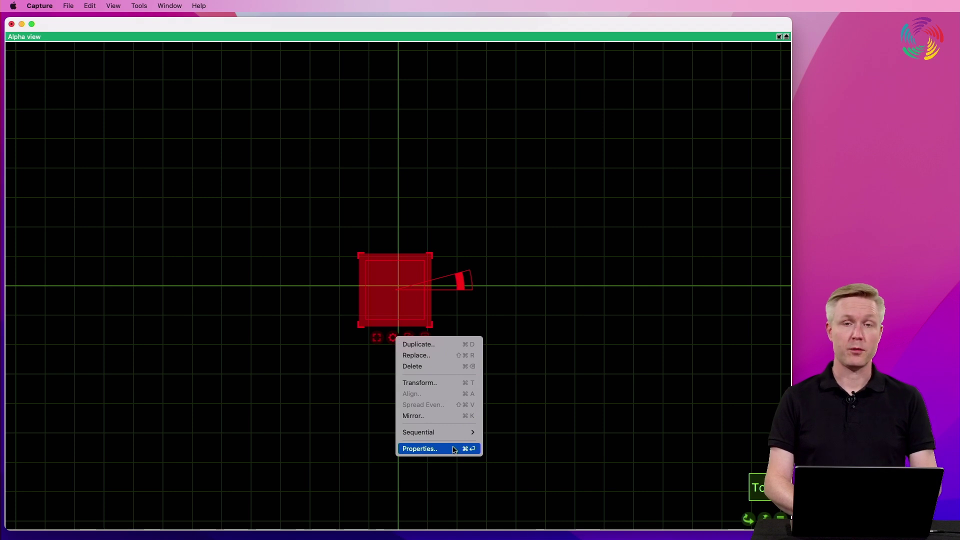
{"action": "left_click", "coordinate": [483, 319]}
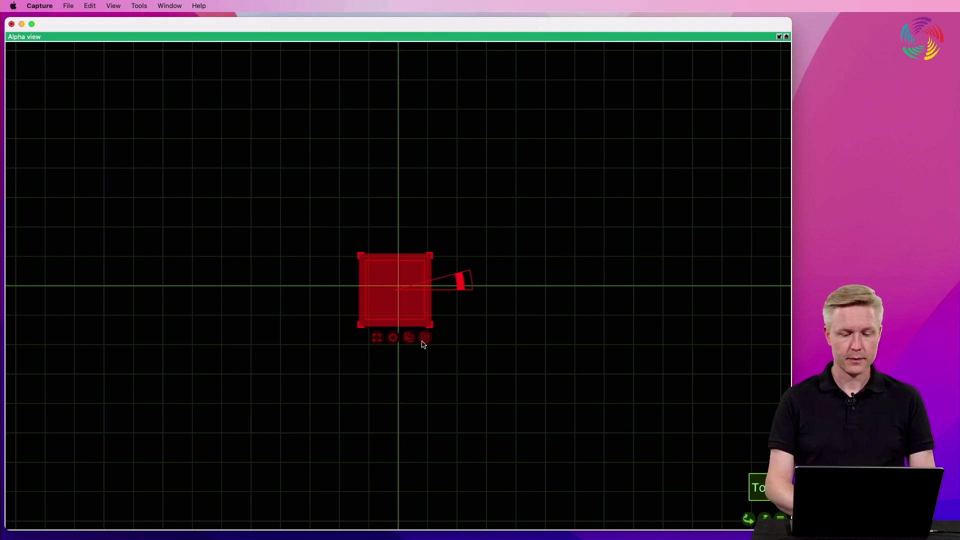
{"action": "mouse_move", "coordinate": [427, 343]}
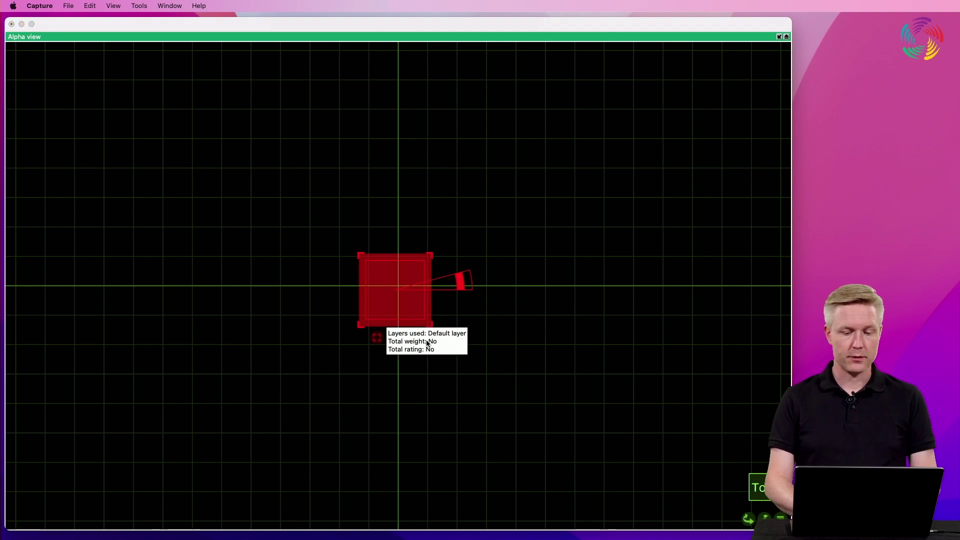
Close the layer and weight info box and move the box up-right, then back down-left
{"action": "left_click", "coordinate": [459, 348]}
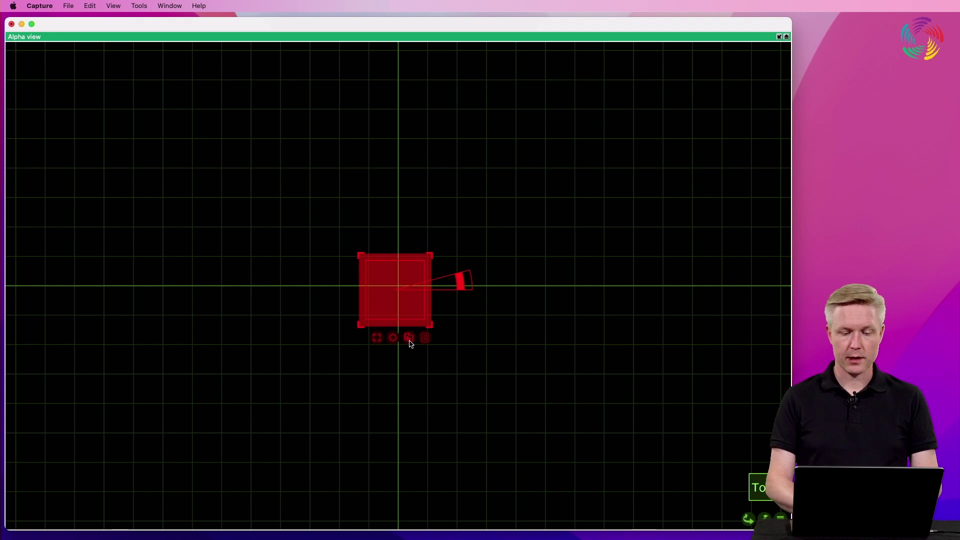
{"action": "left_click_drag", "start_coordinate": [410, 344], "coordinate": [519, 262]}
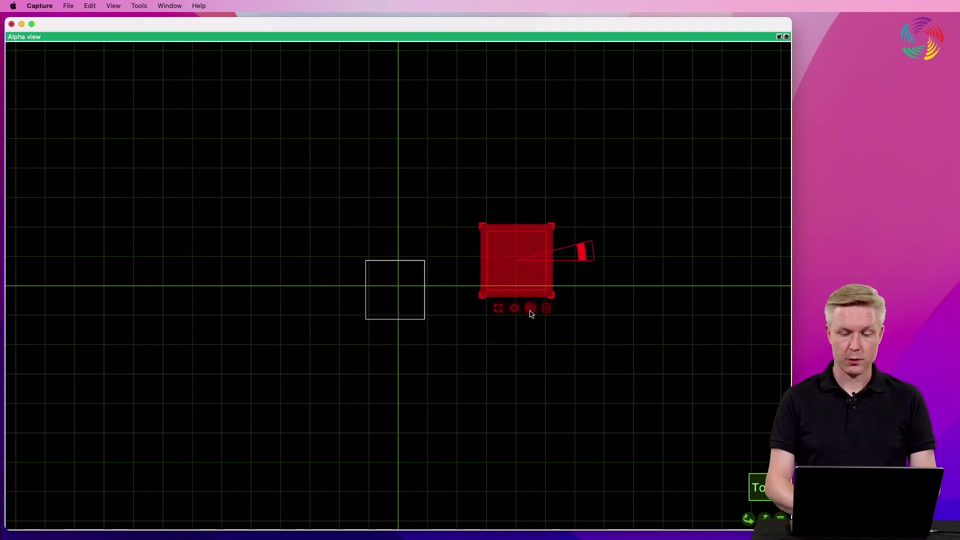
{"action": "left_click_drag", "start_coordinate": [531, 313], "coordinate": [484, 370]}
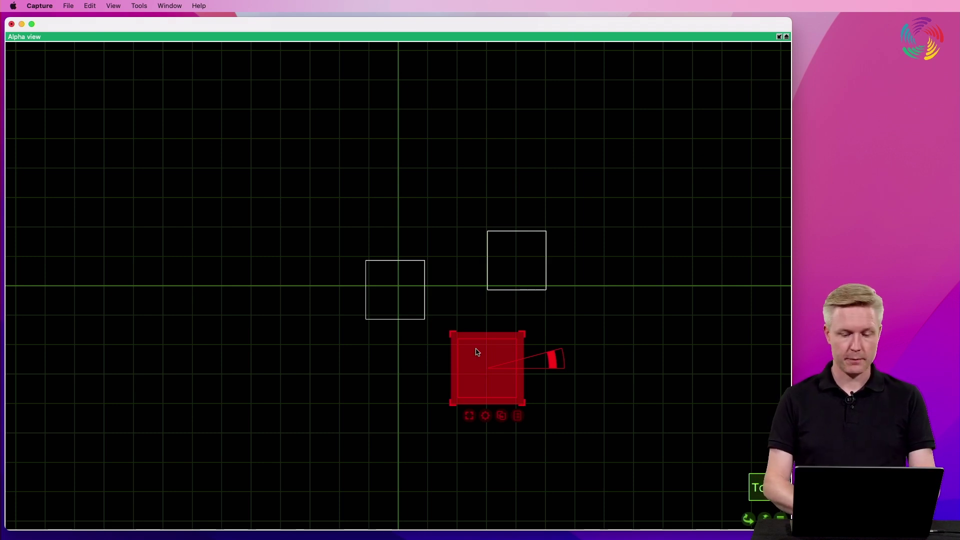
Add the left and top-right boxes to the selection, toggling the top-right one off and on
{"action": "left_click", "coordinate": [417, 318], "text": "shift"}
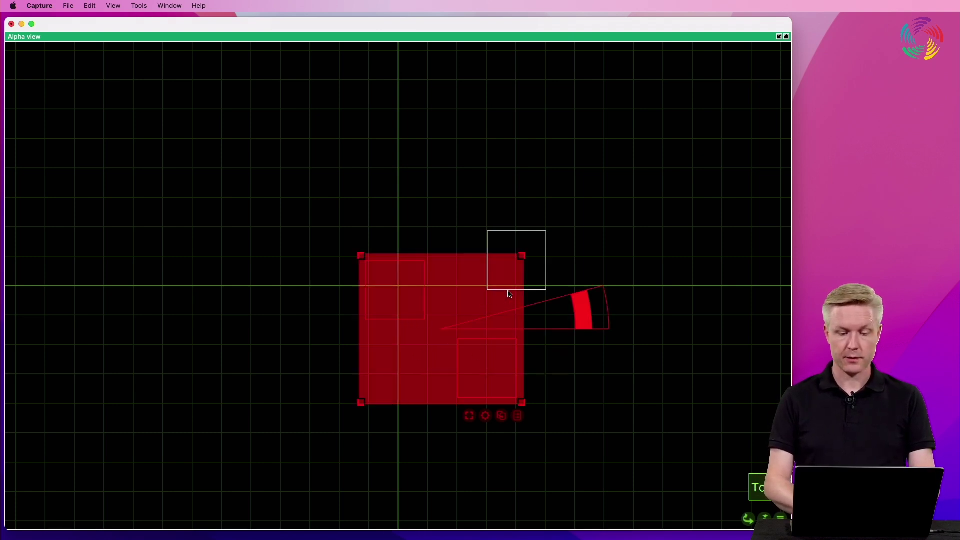
{"action": "left_click", "coordinate": [509, 292], "text": "shift"}
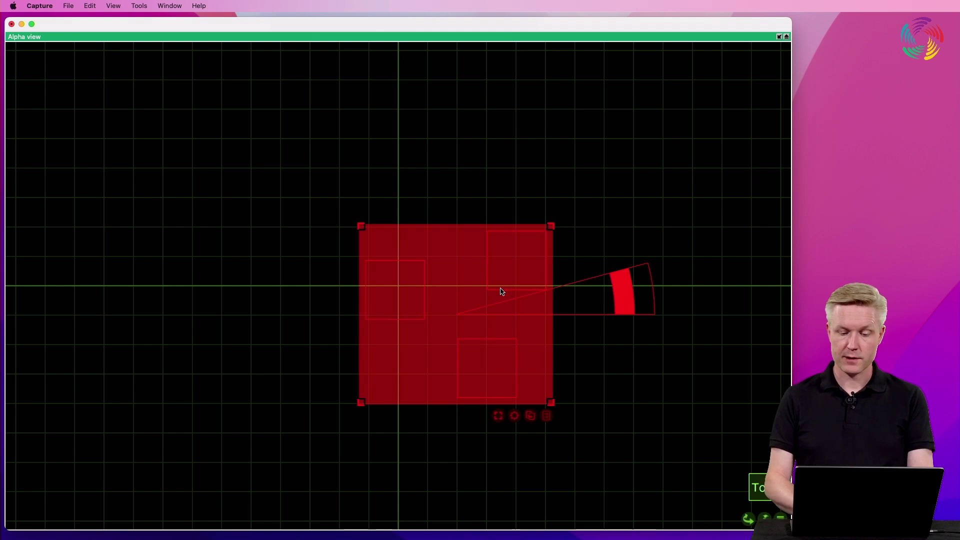
{"action": "left_click", "coordinate": [500, 289], "text": "shift"}
{"action": "left_click", "coordinate": [502, 291], "text": "shift"}
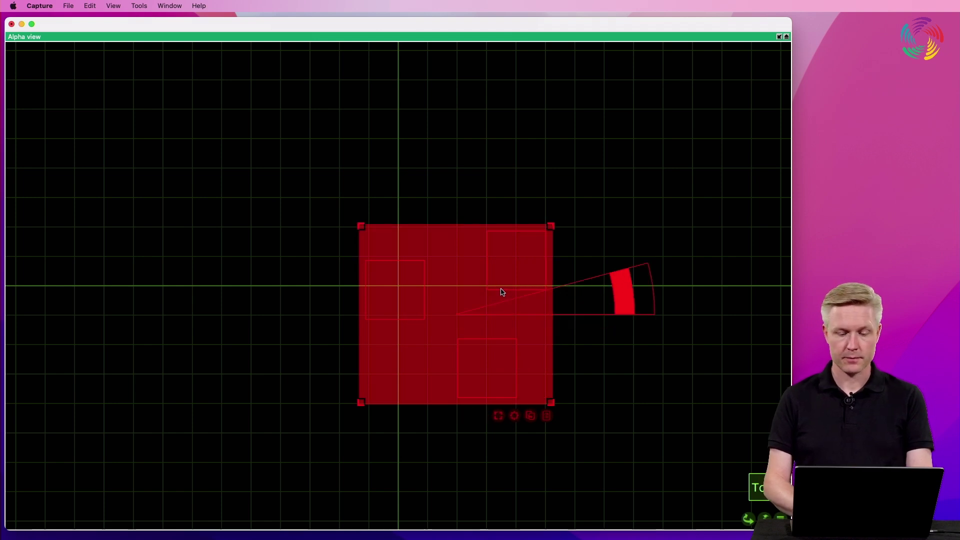
Marquee-select all three boxes and drag the top-left corner handle outward to spread them apart
{"action": "left_click", "coordinate": [348, 221]}
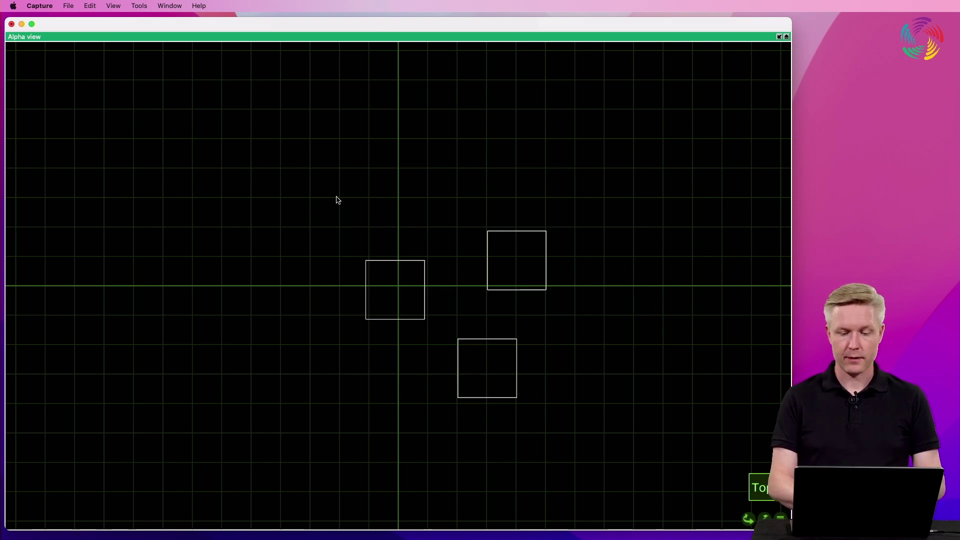
{"action": "left_click_drag", "start_coordinate": [338, 200], "coordinate": [585, 428]}
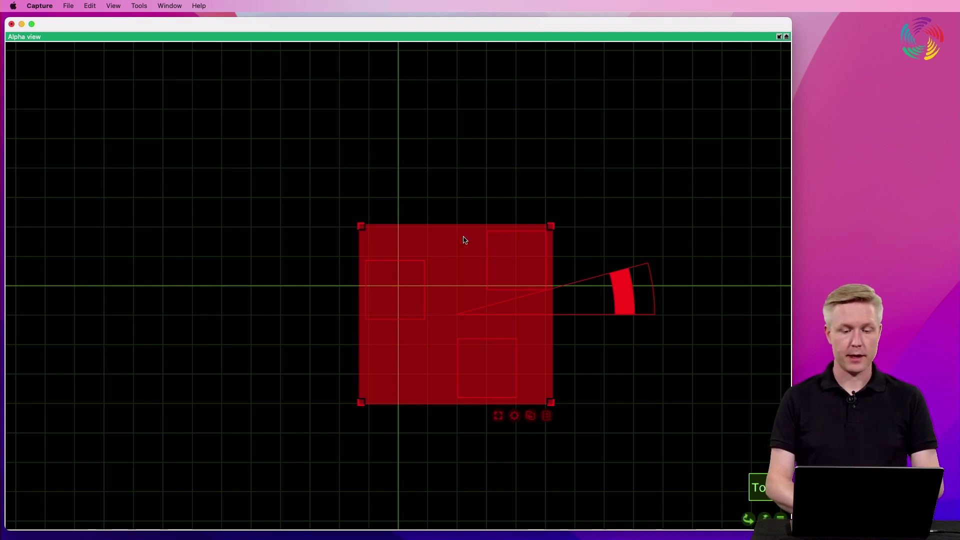
{"action": "left_click_drag", "start_coordinate": [362, 229], "coordinate": [234, 163]}
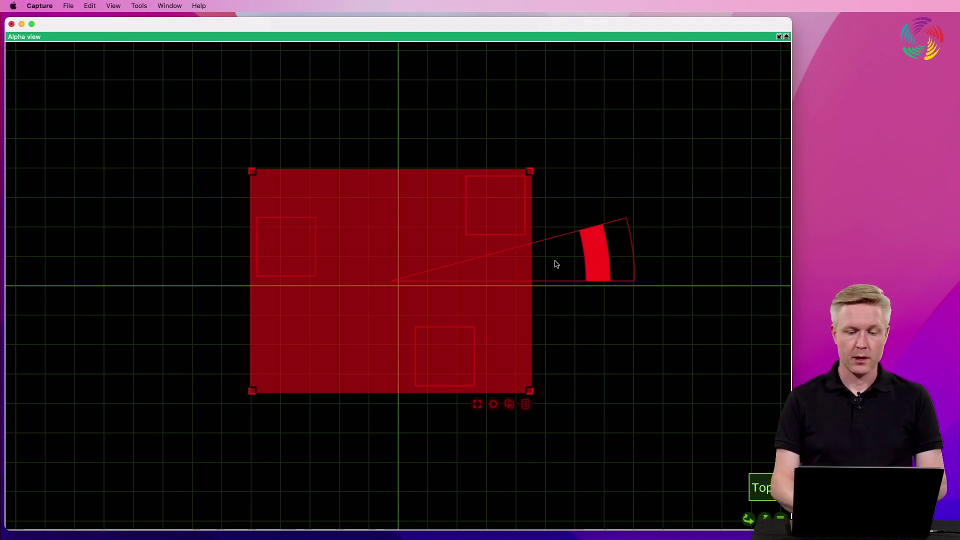
Rotate the three selected boxes clockwise as a group with the rotation wedge
{"action": "left_click_drag", "start_coordinate": [550, 265], "coordinate": [571, 288]}
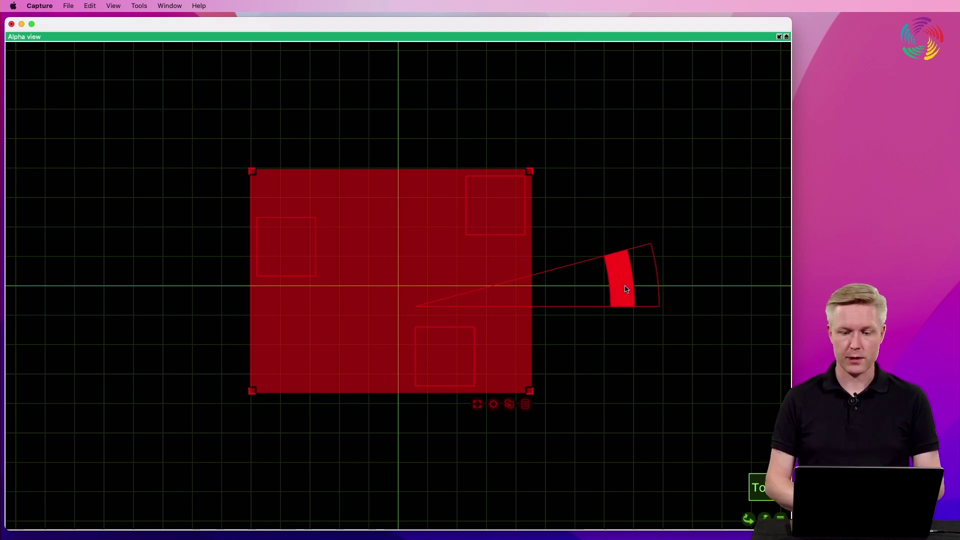
{"action": "left_click_drag", "start_coordinate": [620, 270], "coordinate": [631, 369]}
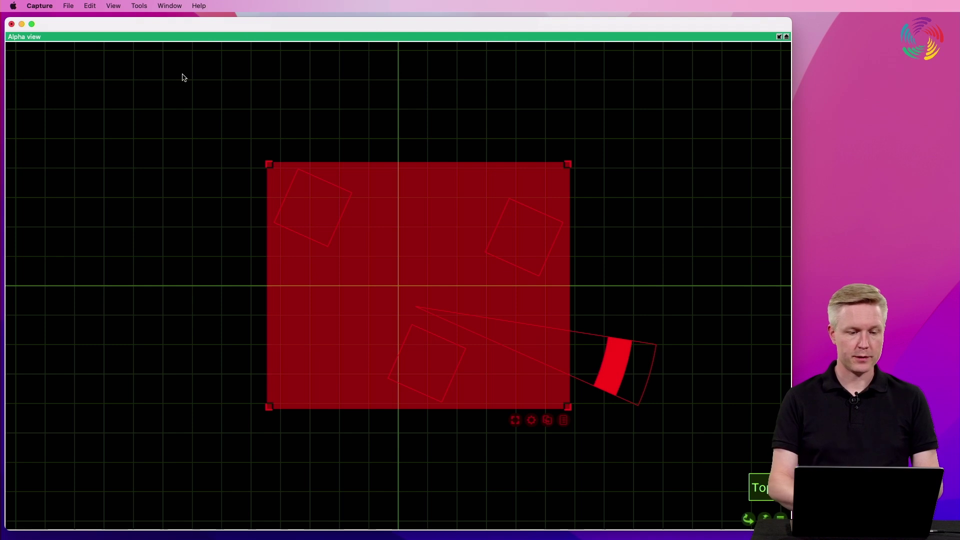
Undo repeatedly from the Edit menu until the rotation is reverted, then deselect the boxes
{"action": "left_click", "coordinate": [91, 6]}
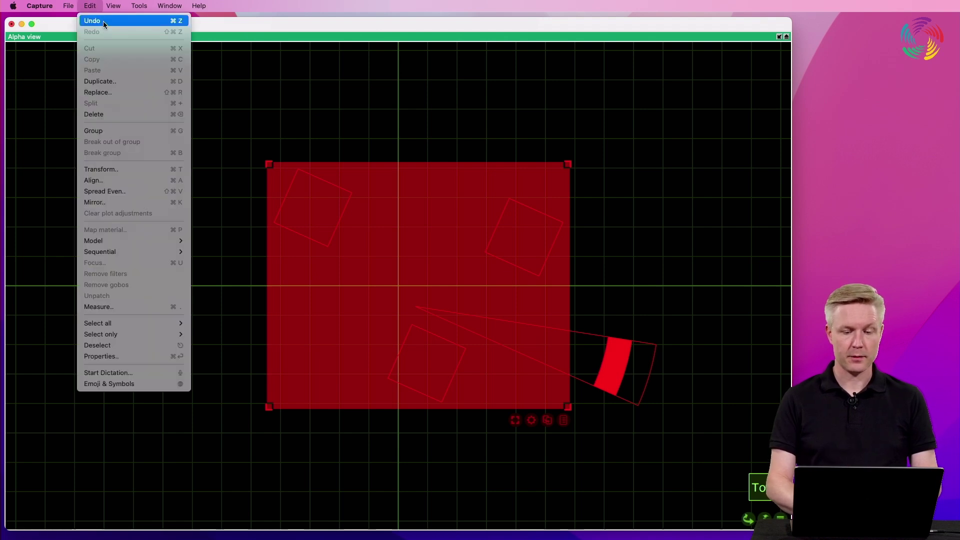
{"action": "left_click", "coordinate": [103, 22]}
{"action": "left_click", "coordinate": [92, 6]}
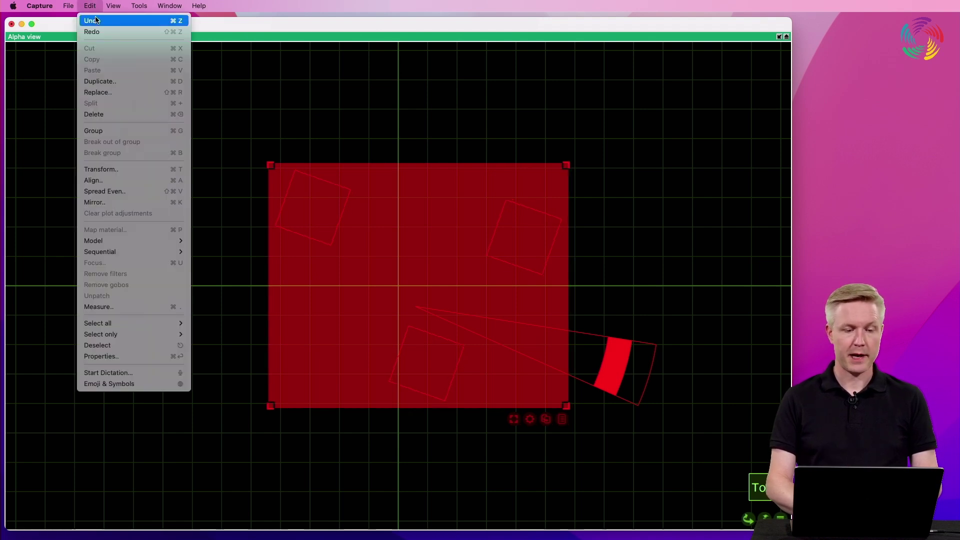
{"action": "left_click", "coordinate": [97, 20]}
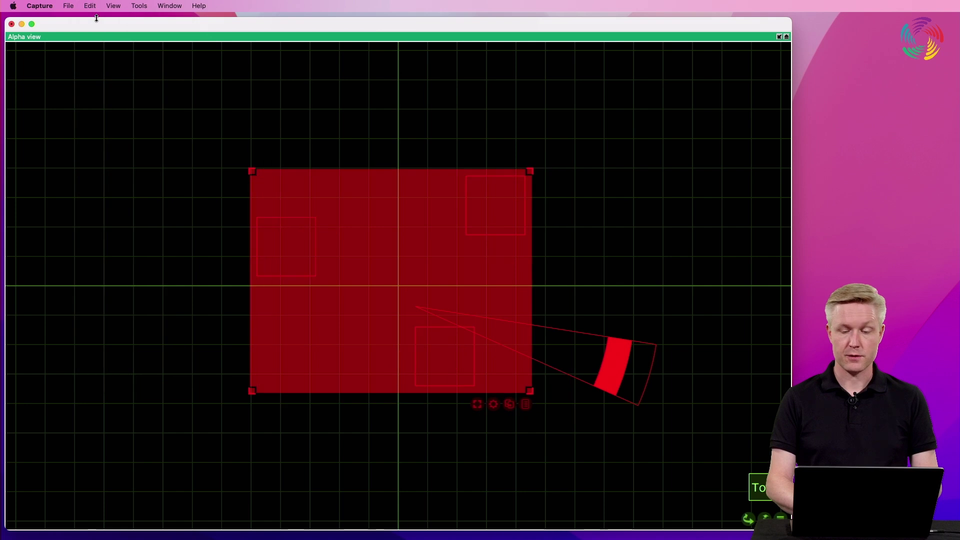
{"action": "left_click", "coordinate": [160, 223]}
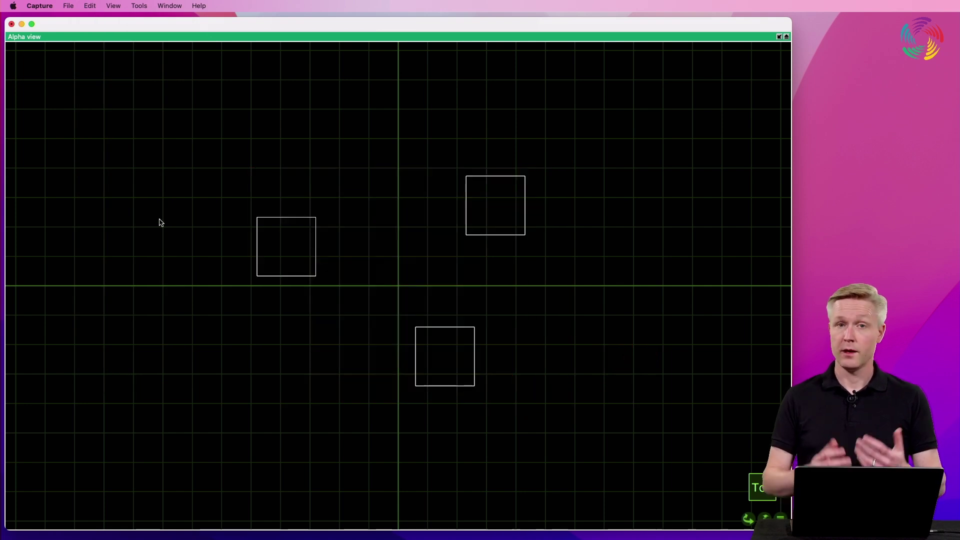
Move the left box toward the grid centre, then place it just left of the vertical axis
{"action": "left_click", "coordinate": [304, 277]}
{"action": "left_click_drag", "start_coordinate": [292, 266], "coordinate": [428, 286]}
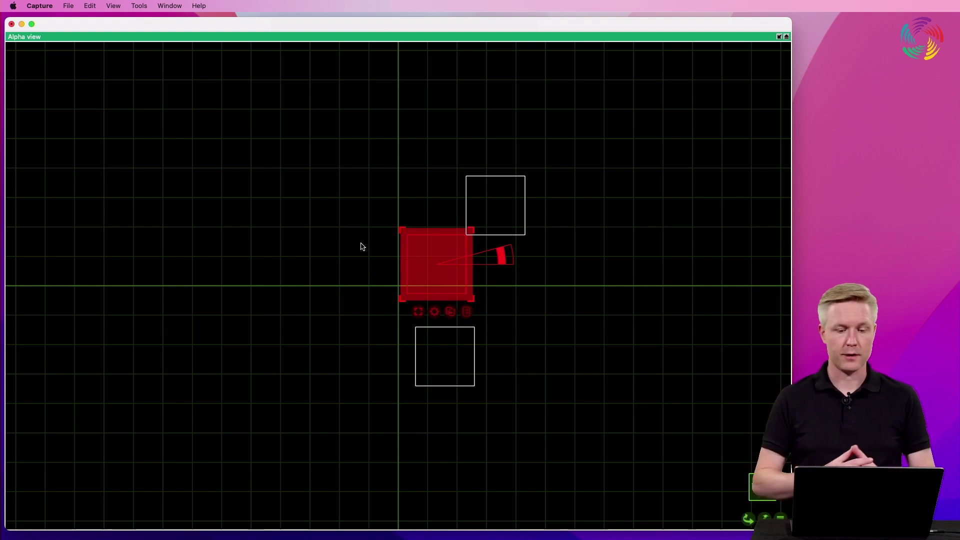
{"action": "type", "text": "To"}
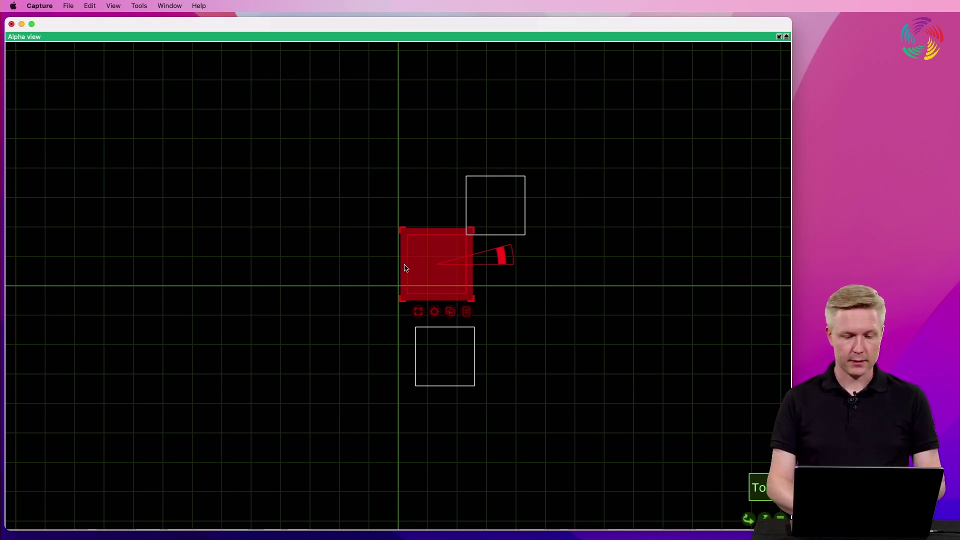
{"action": "left_click_drag", "start_coordinate": [420, 278], "coordinate": [330, 285]}
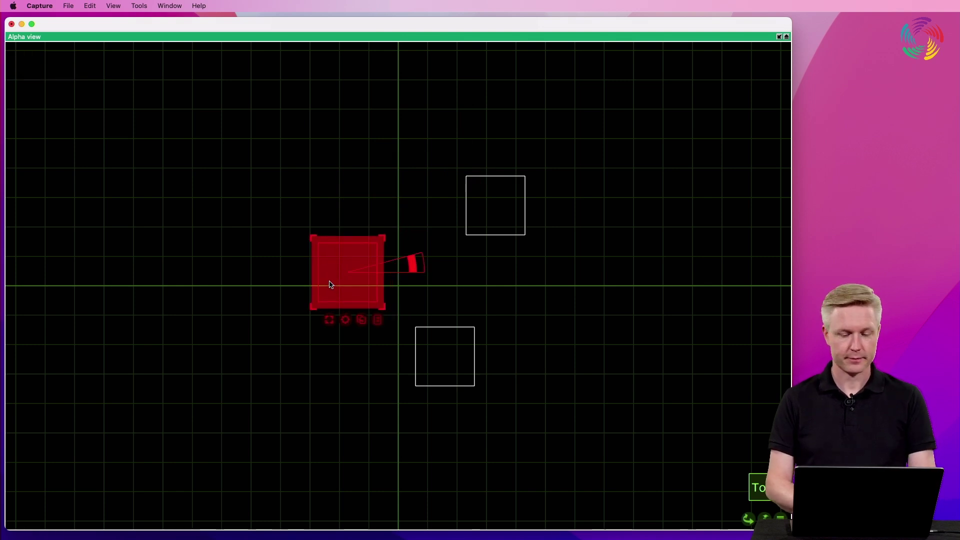